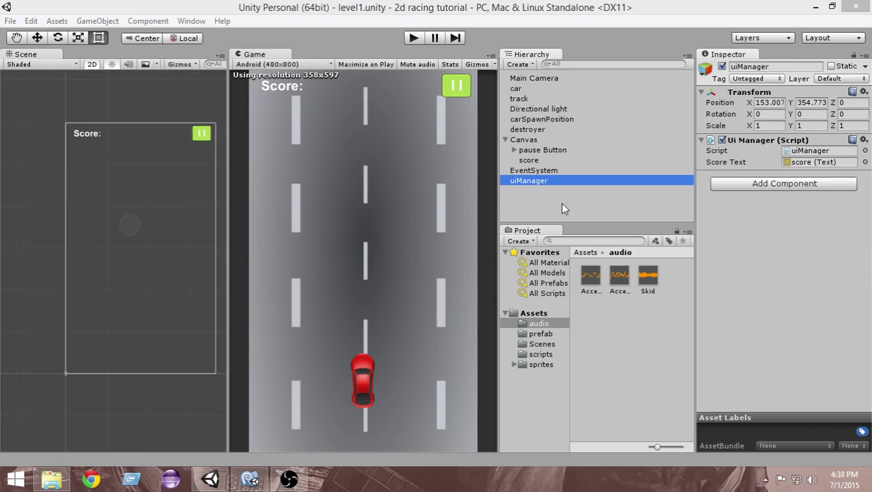
- Test-run the game, stop it, and reselect the uiManager object
left_click(414, 39)
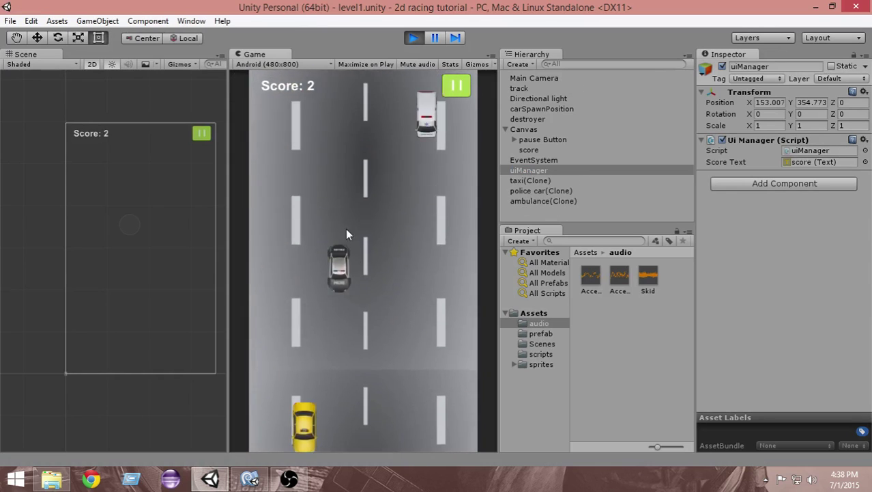
left_click(413, 38)
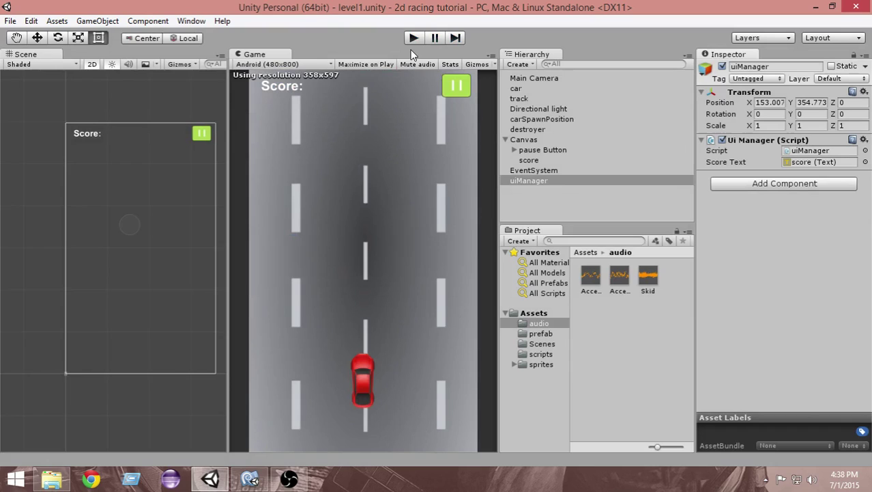
left_click(549, 198)
left_click(540, 180)
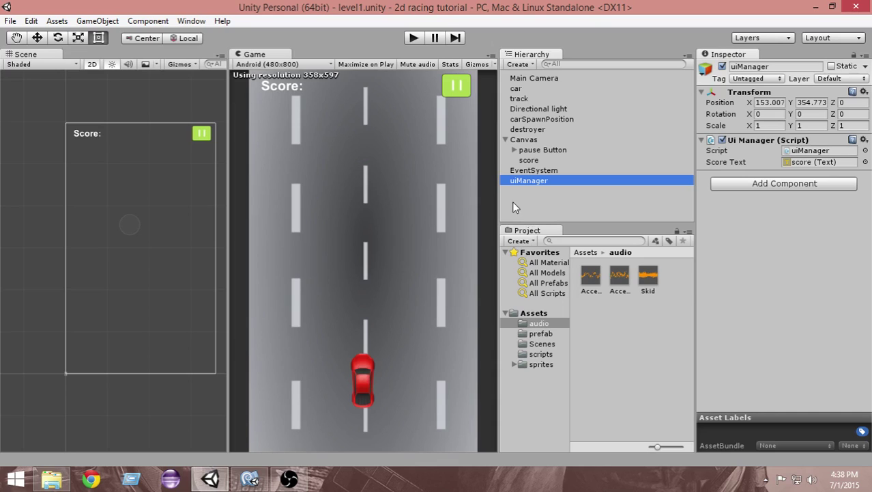
- Inspect the pause Button's On Click entry, which calls uiManager.Pause
left_click(535, 151)
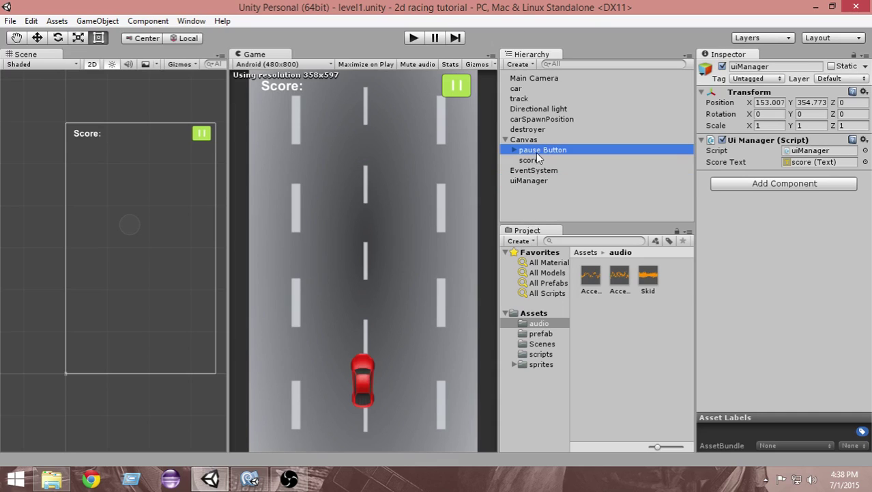
scroll(763, 145, "down", 5)
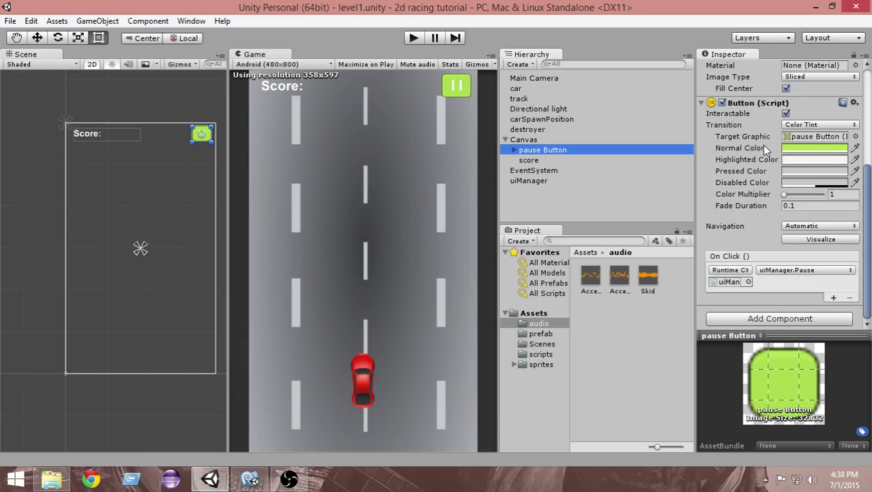
scroll(764, 148, "up", 5)
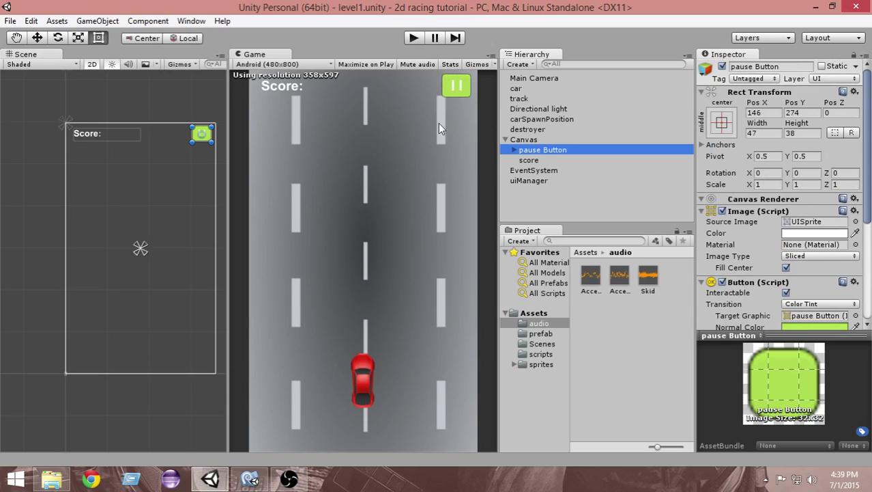
- Duplicate the pause Button and rename the copy 'Replay'
right_click(541, 153)
left_click(571, 208)
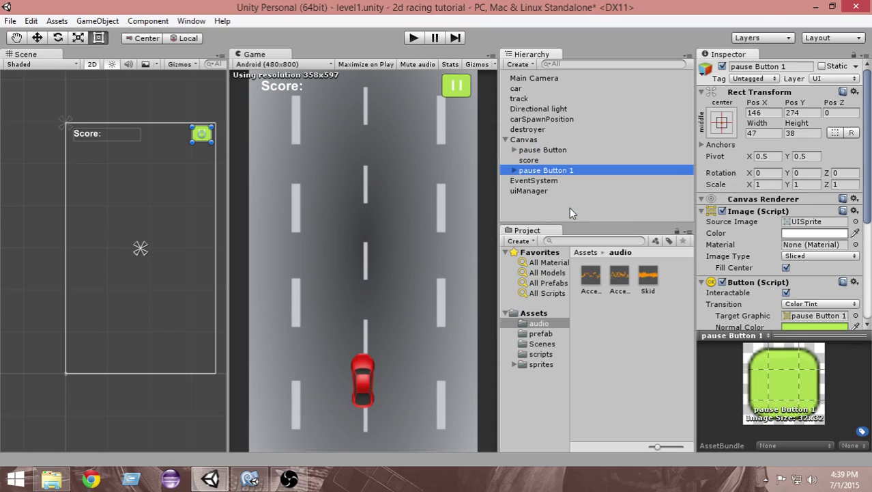
left_click(545, 170)
type("Play")
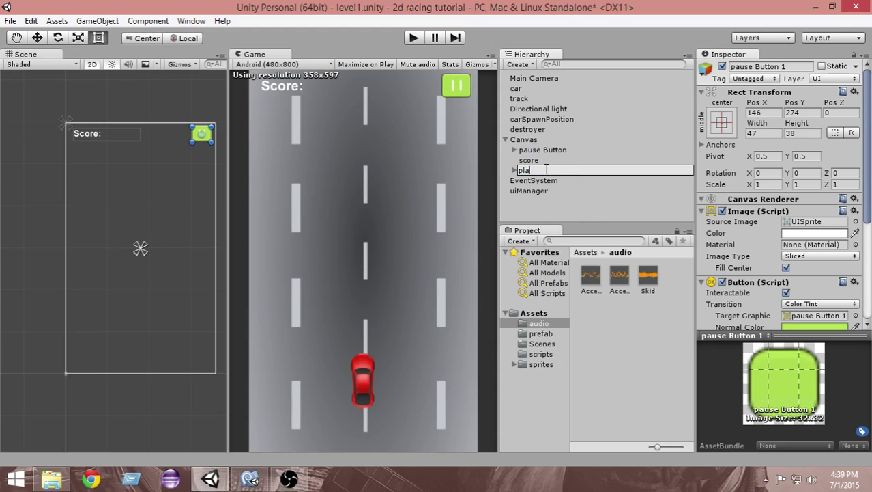
key("BackSpace")
key("BackSpace")
key("BackSpace")
key("BackSpace")
type("Replay")
key("Return")
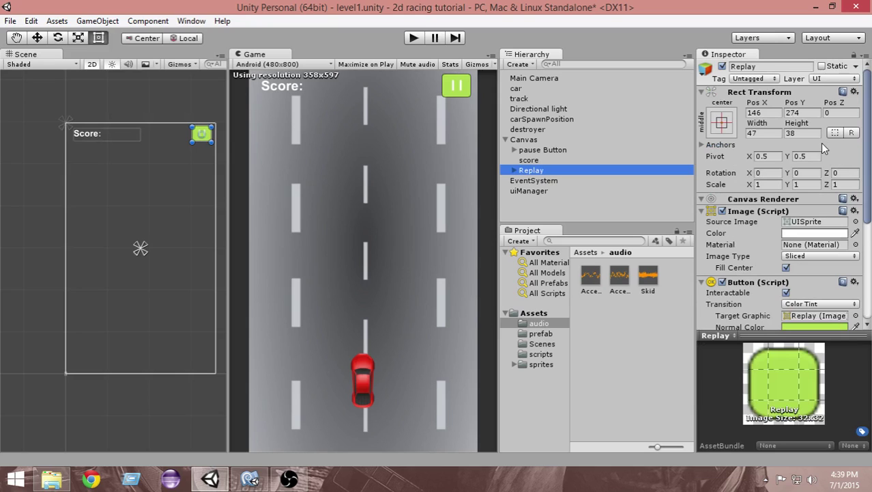
scroll(820, 143, "down", 5)
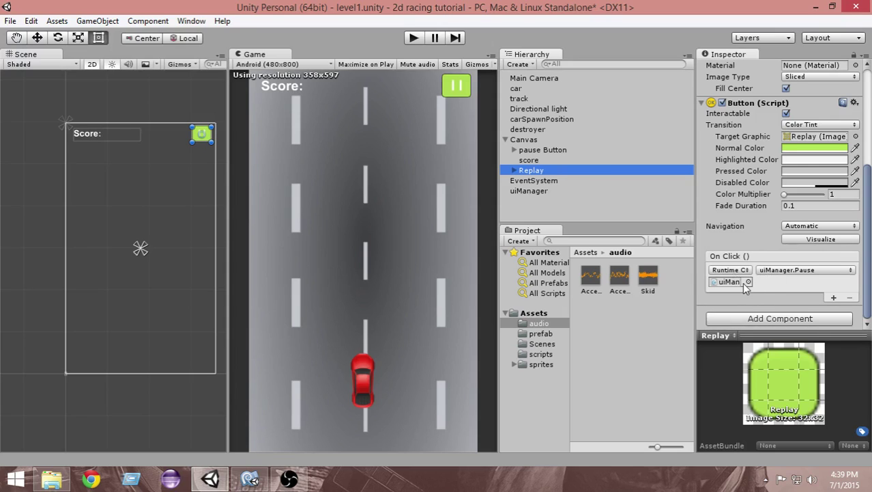
left_click_drag(868, 272, 869, 166)
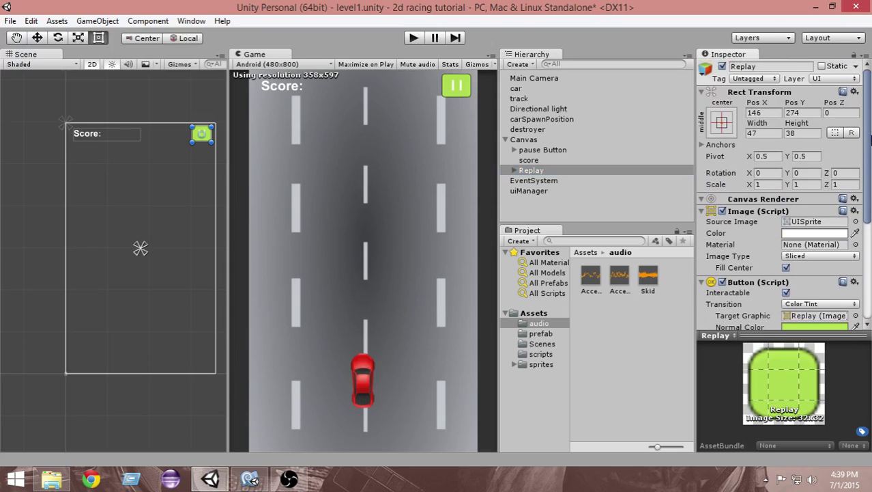
left_click(540, 172)
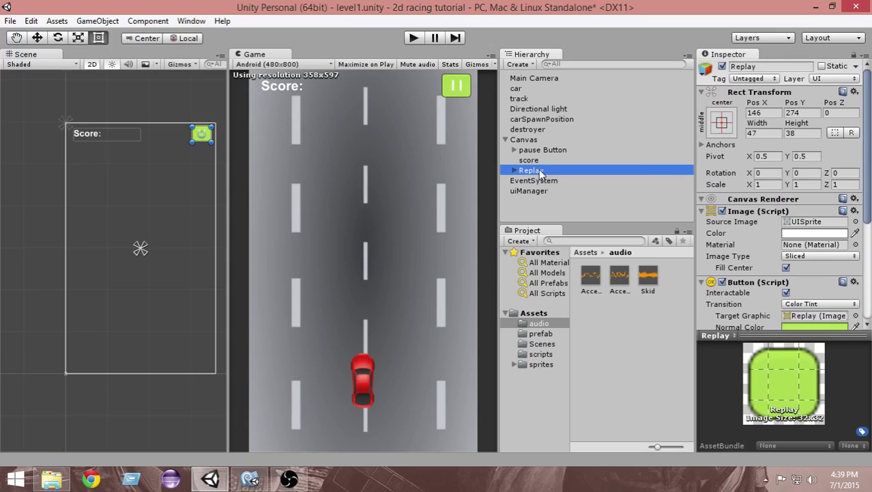
- Duplicate the Replay button and rename the copy 'menu'
right_click(539, 171)
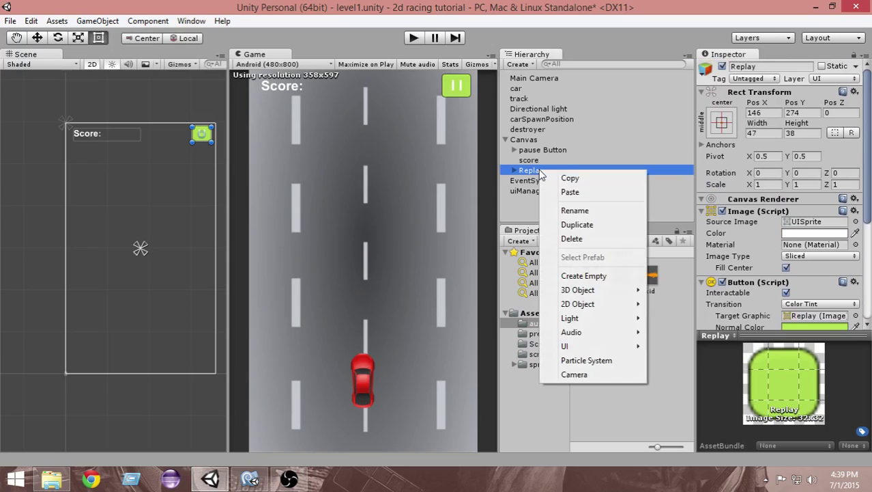
left_click(583, 222)
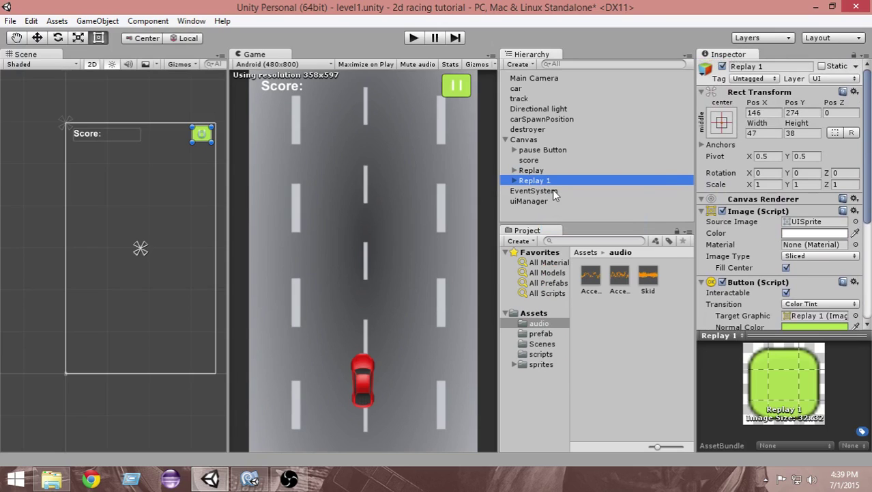
key("F2")
type("menu")
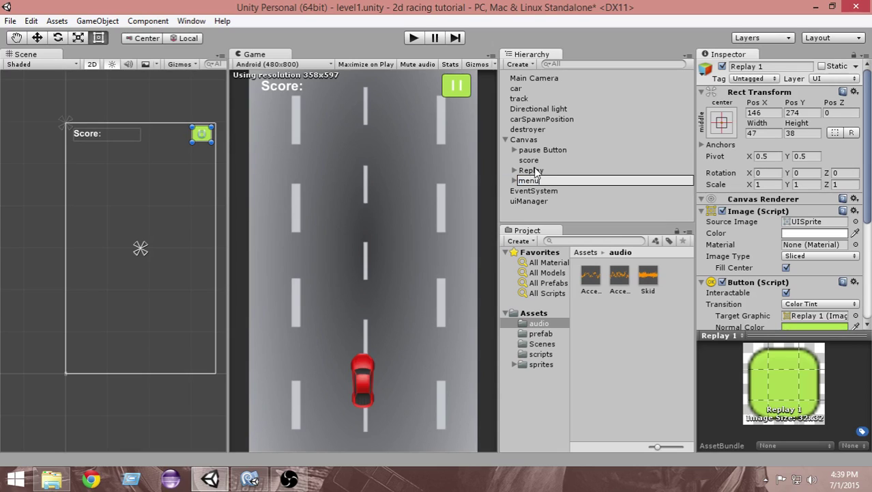
key("Return")
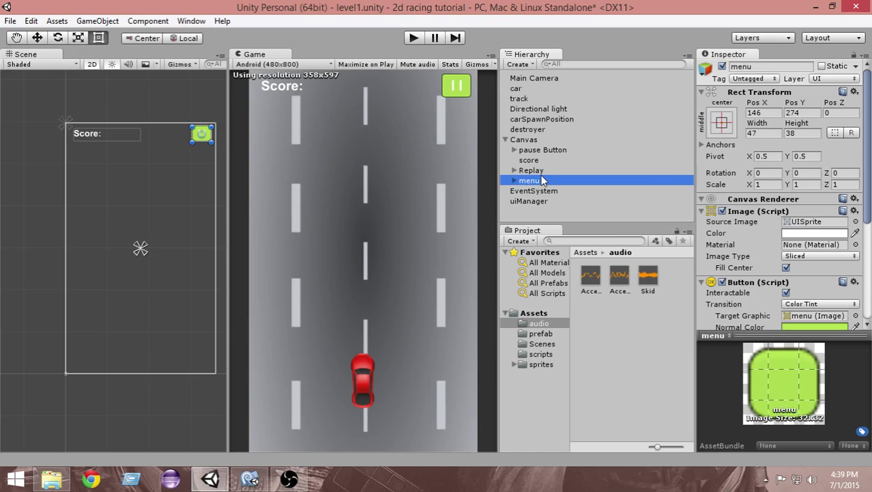
- Duplicate the menu button and rename that copy 'exit'
right_click(547, 177)
left_click(577, 230)
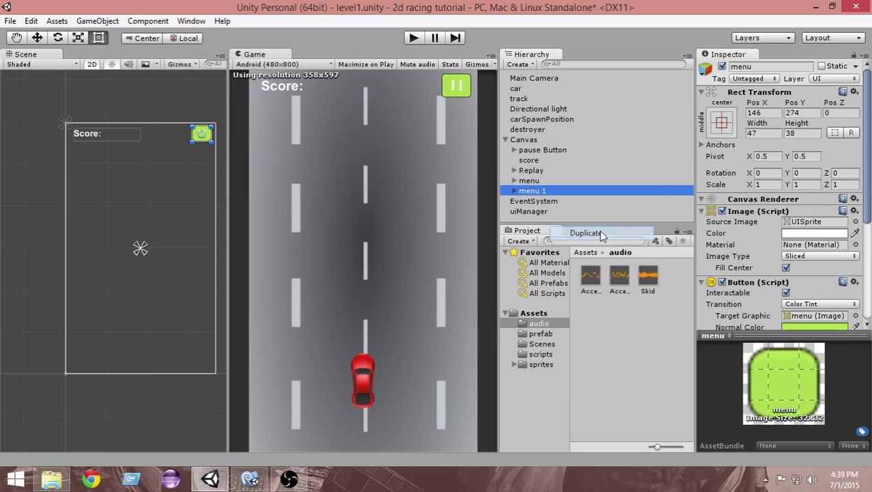
left_click(564, 193)
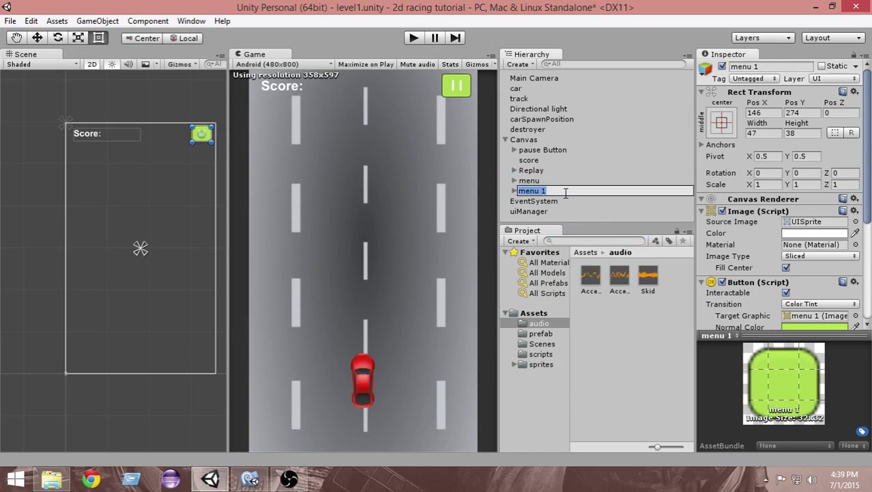
type("exit")
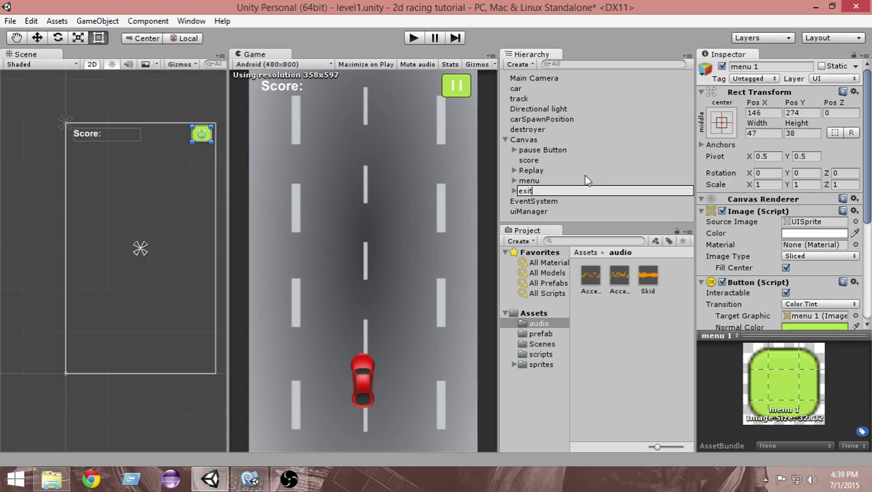
key("Return")
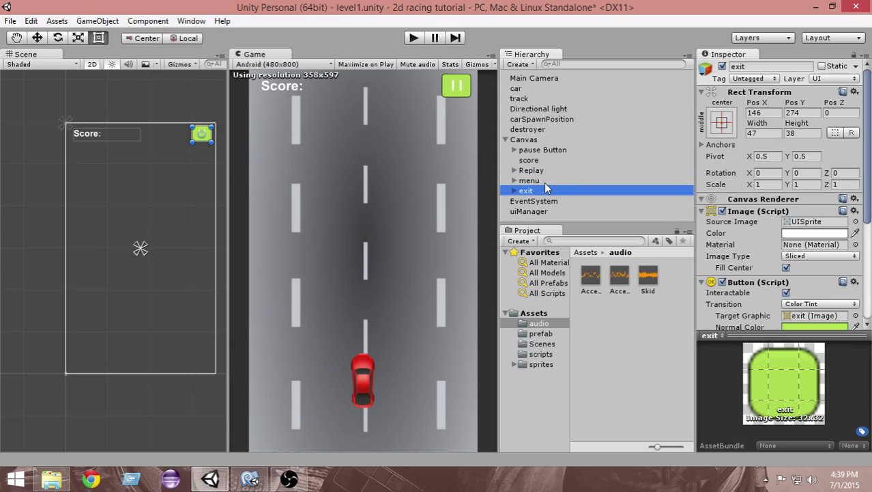
left_click(544, 181)
left_click(544, 171)
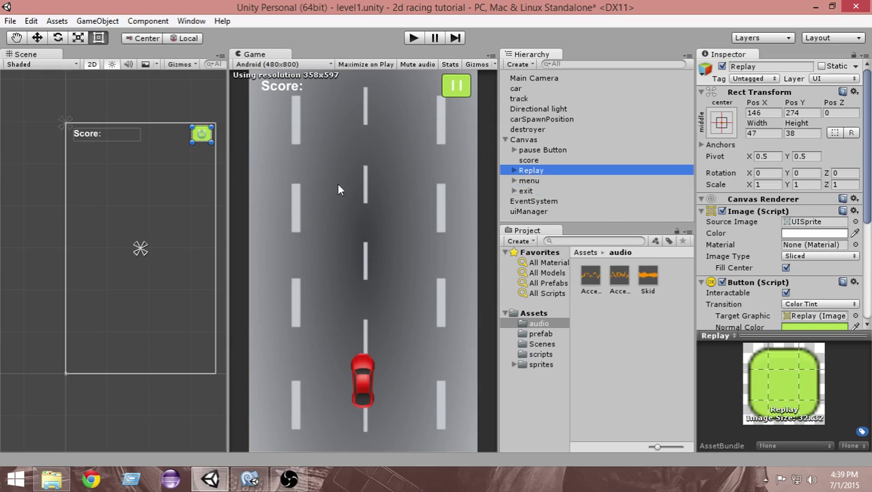
- Frame Replay in the Scene view and move it to X 0, Y 171, sized 136 by 45
left_click(207, 142)
key("f")
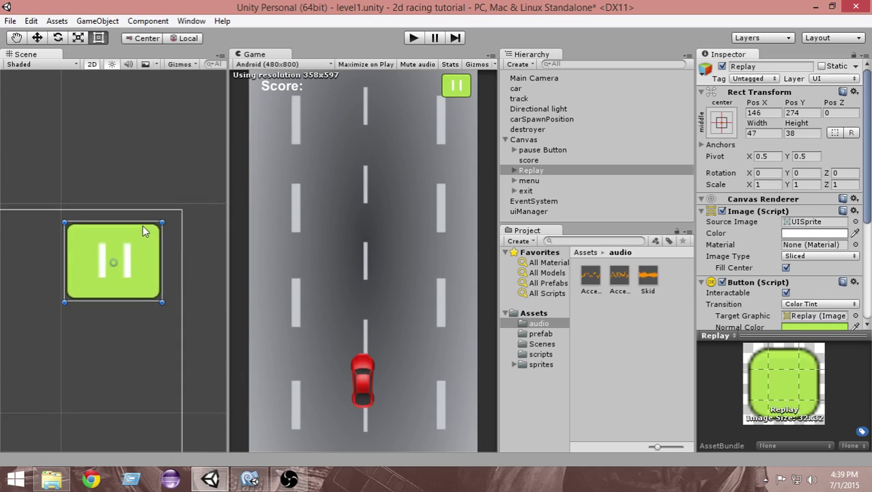
scroll(142, 224, "down", 2)
scroll(197, 210, "down", 3)
scroll(185, 209, "down", 1)
left_click_drag(192, 161, 139, 222)
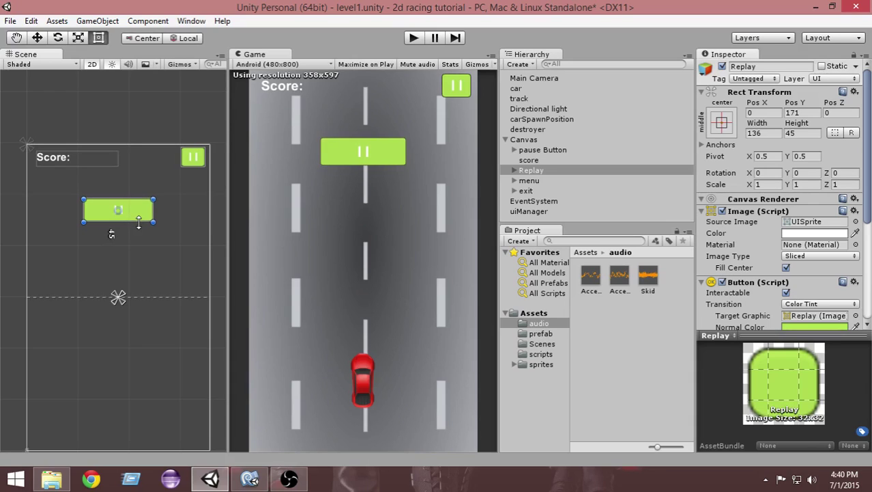
left_click(530, 180)
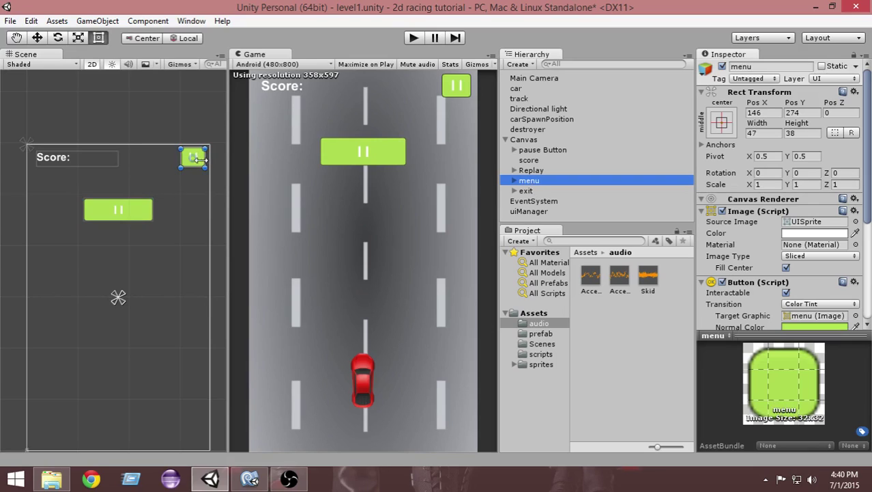
- Make menu a taller wide bar below Replay and place exit at X 0, Y -64, 130 by 47
left_click(197, 186)
left_click_drag(195, 164, 83, 260)
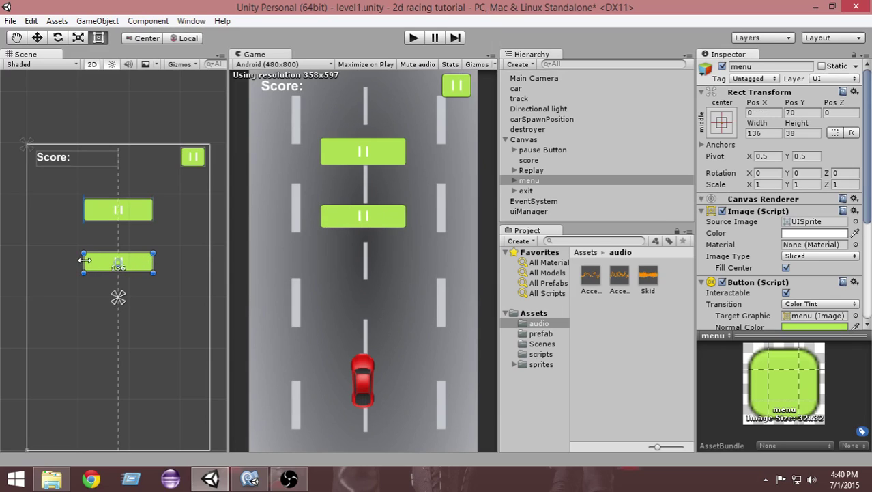
left_click_drag(129, 272, 129, 273)
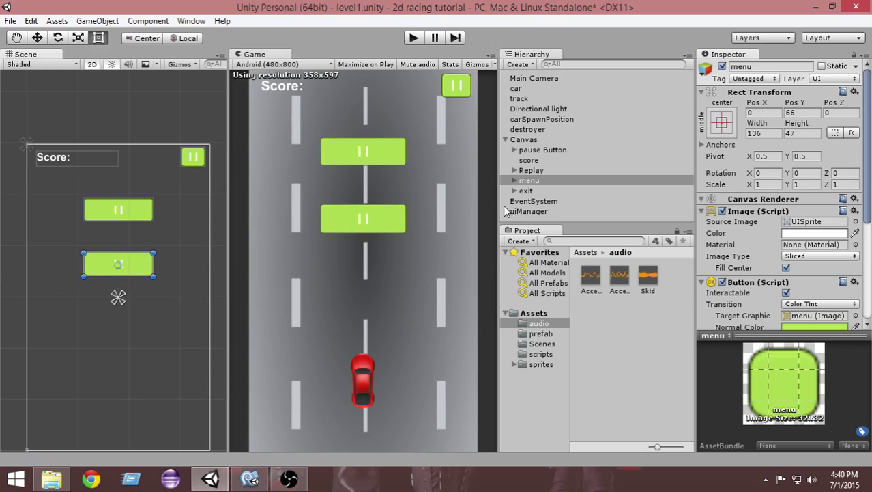
left_click(526, 191)
left_click_drag(202, 166, 140, 335)
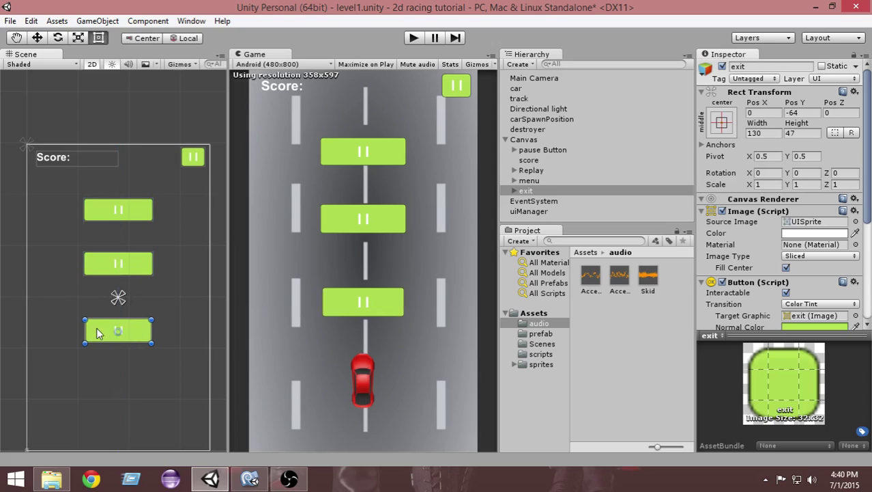
- Drag the exit button's left and right edges until it measures 136 by 47
left_click_drag(85, 330, 83, 330)
left_click_drag(151, 332, 152, 332)
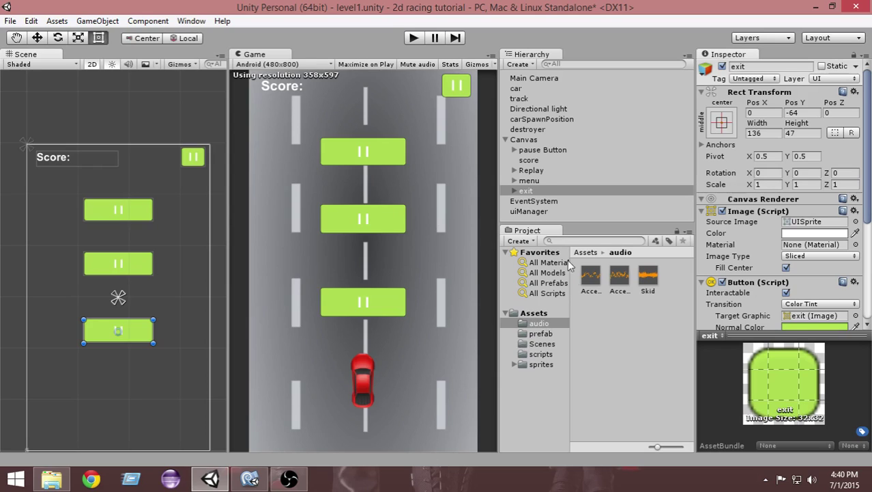
- Select the Replay button and scroll its Inspector through the On Click list
left_click(537, 173)
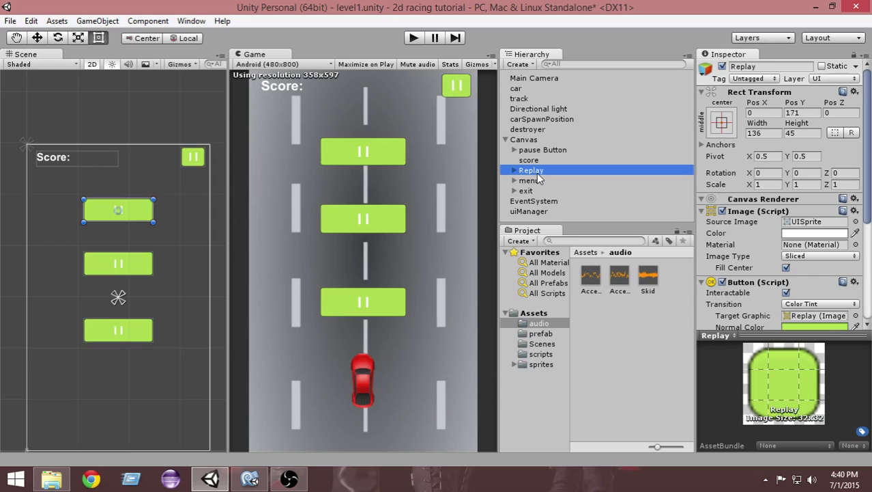
scroll(809, 210, "down", 3)
scroll(809, 209, "down", 3)
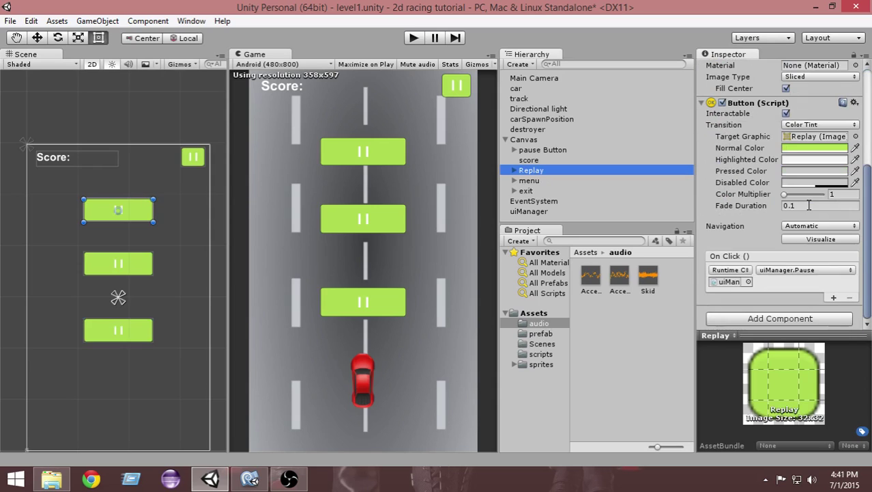
scroll(779, 239, "up", 6)
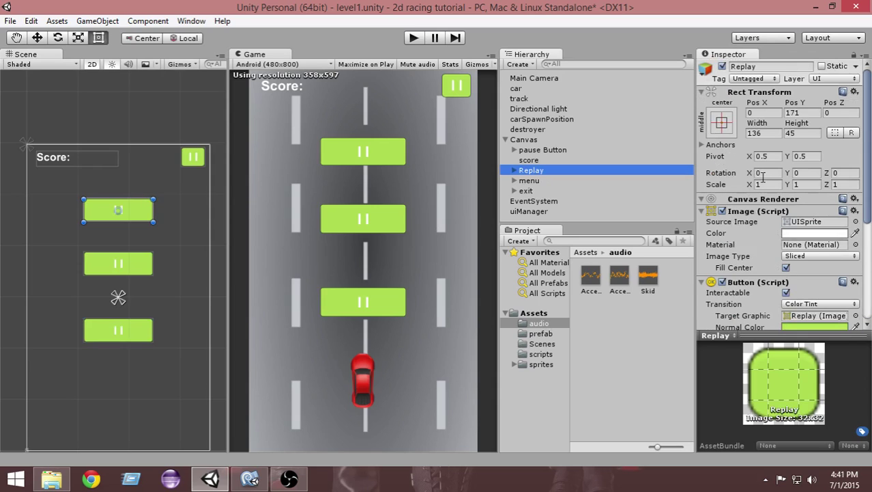
scroll(772, 181, "down", 6)
scroll(773, 187, "up", 5)
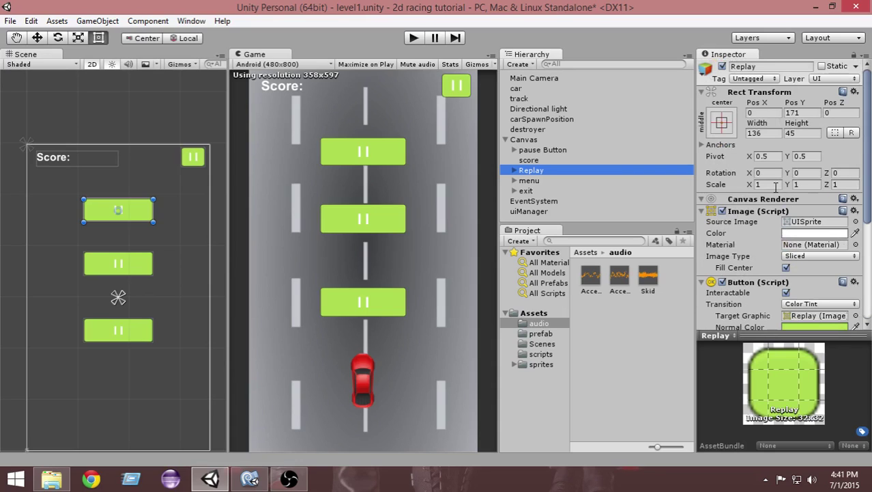
- Change the Replay button's label text to PLAY
left_click(514, 170)
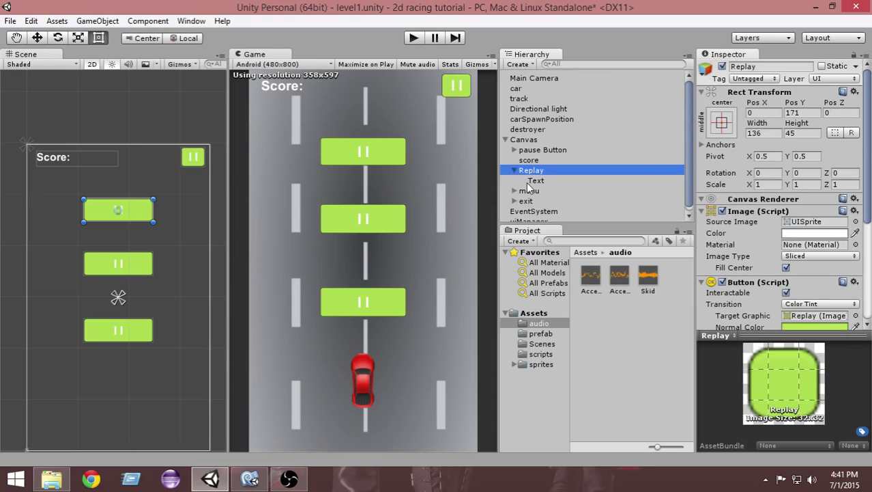
left_click(540, 179)
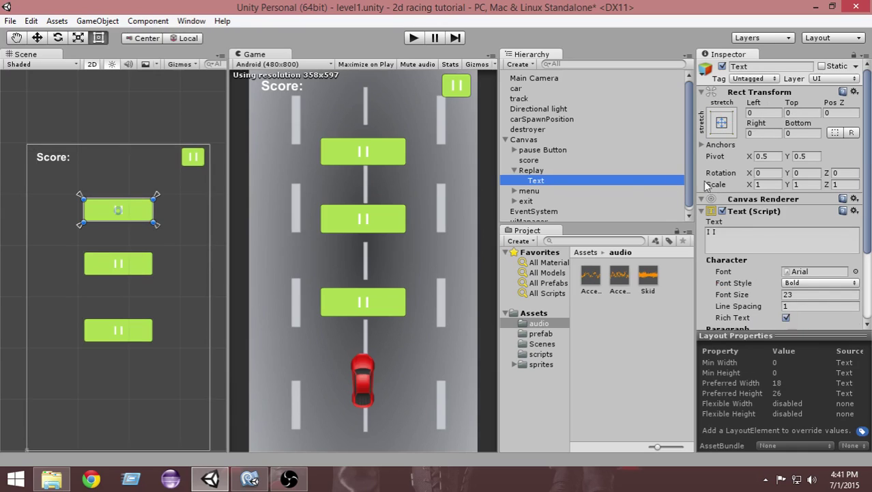
left_click(710, 233)
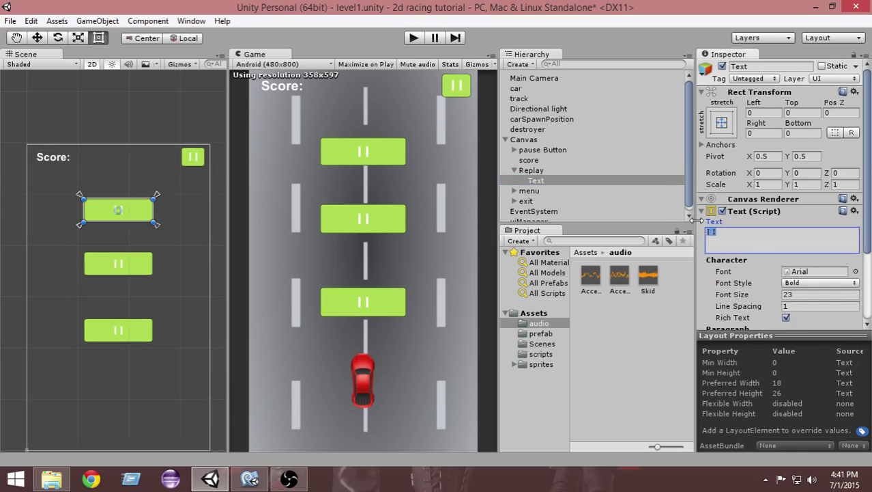
type("REPLAY")
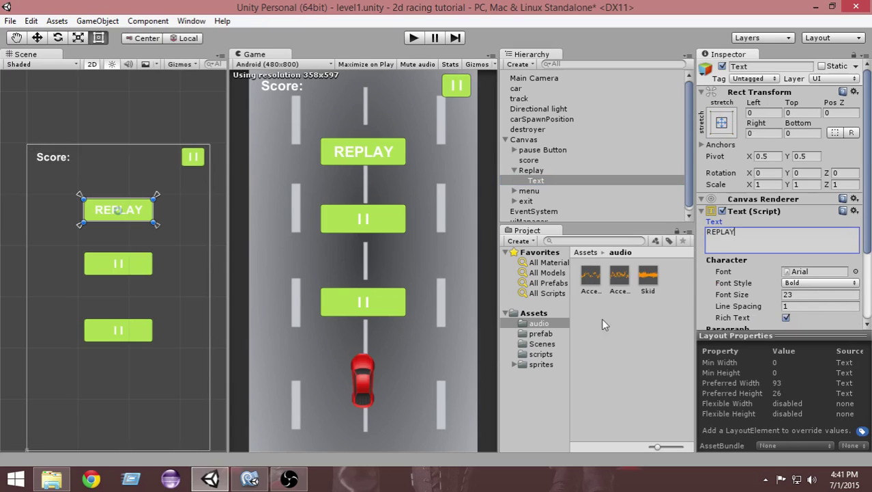
left_click_drag(746, 235, 701, 237)
key("BackSpace")
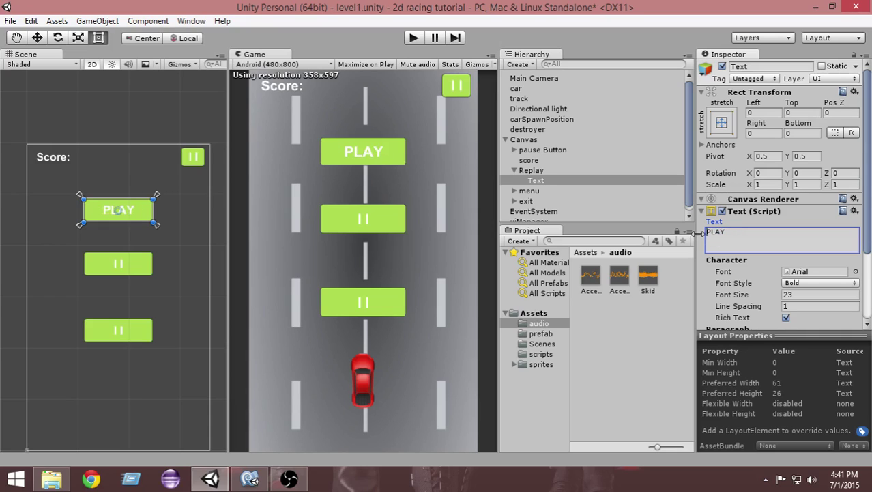
- Replace the menu button's label text with MENU
left_click(536, 191)
left_click(516, 191)
left_click(536, 201)
left_click(741, 241)
left_click_drag(740, 241, 685, 236)
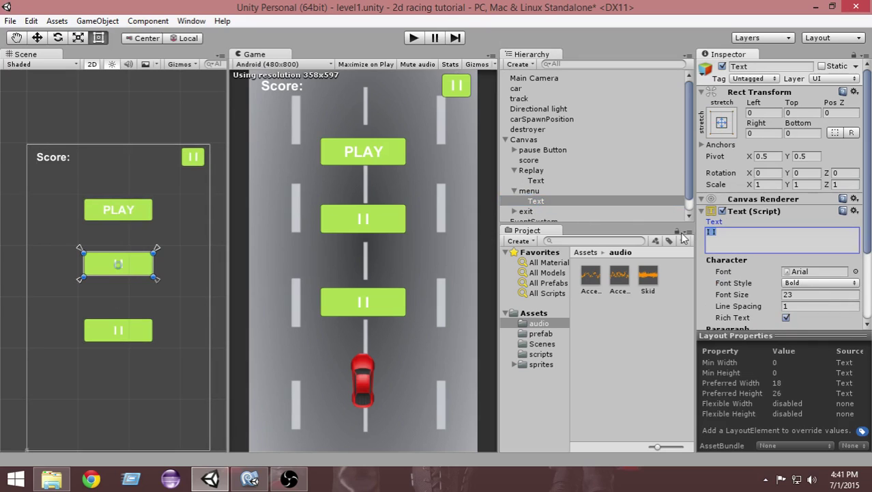
type("MA")
key("BackSpace")
type("ENU")
scroll(587, 202, "down", 1)
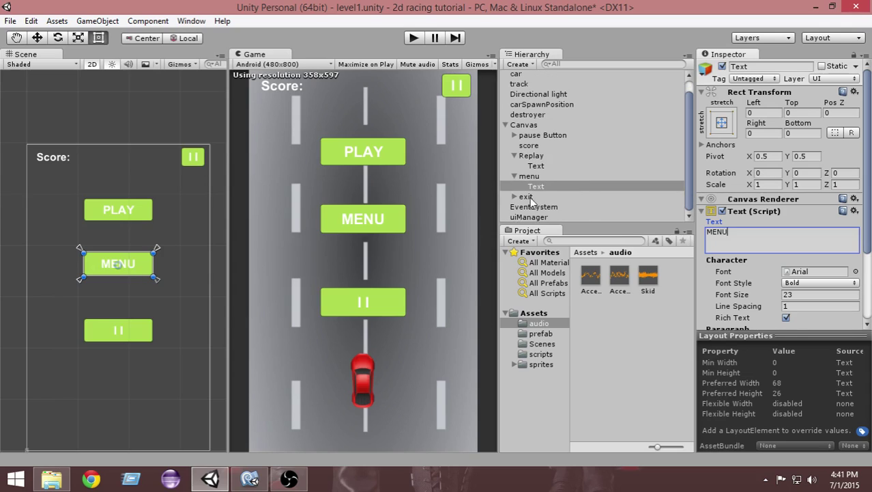
- Replace the exit button's label text with EXIT
left_click(522, 198)
left_click(515, 196)
left_click(536, 206)
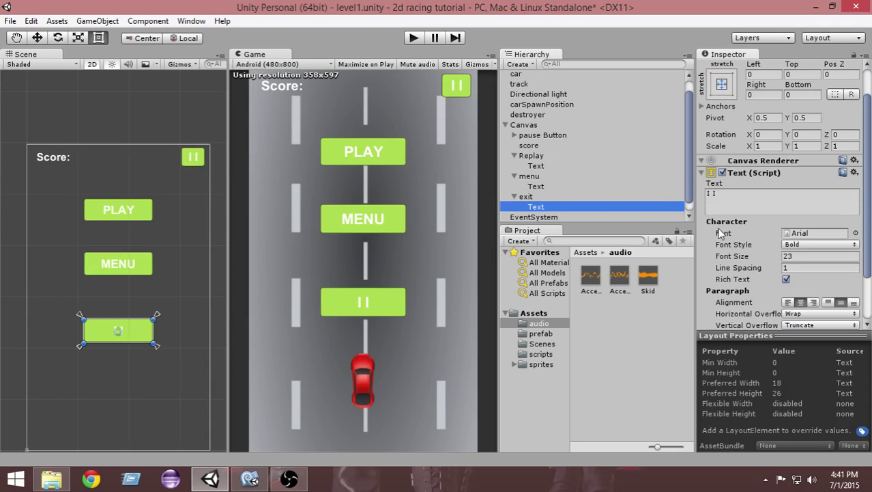
left_click(716, 196)
type("EXIT")
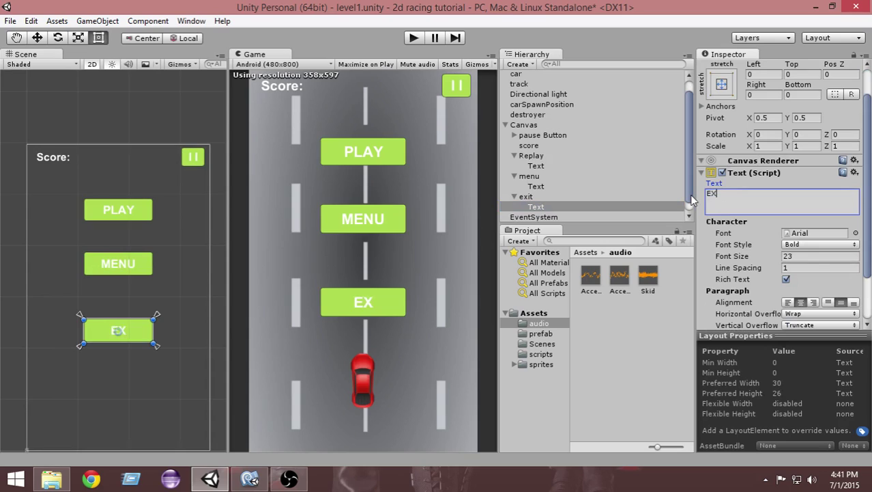
- Collapse the menu, Replay and pause Button foldouts in the Hierarchy
left_click(526, 197)
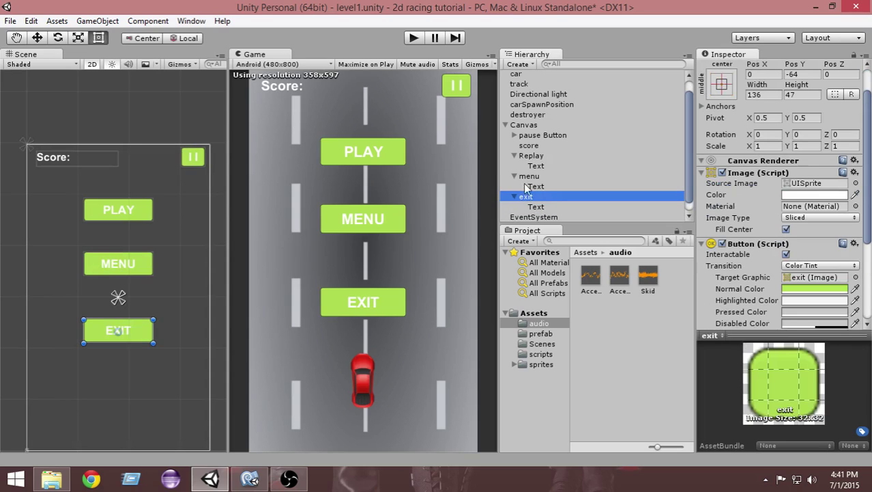
left_click(514, 176)
left_click(514, 156)
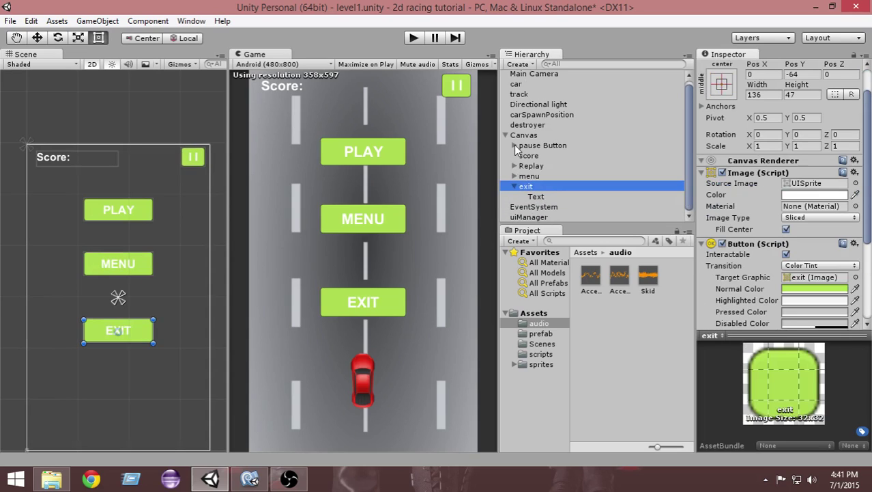
left_click(514, 145)
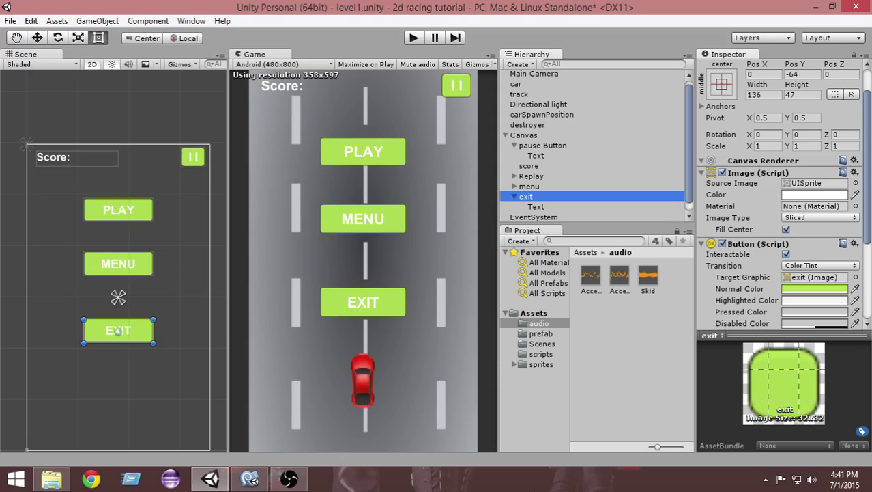
left_click(514, 145)
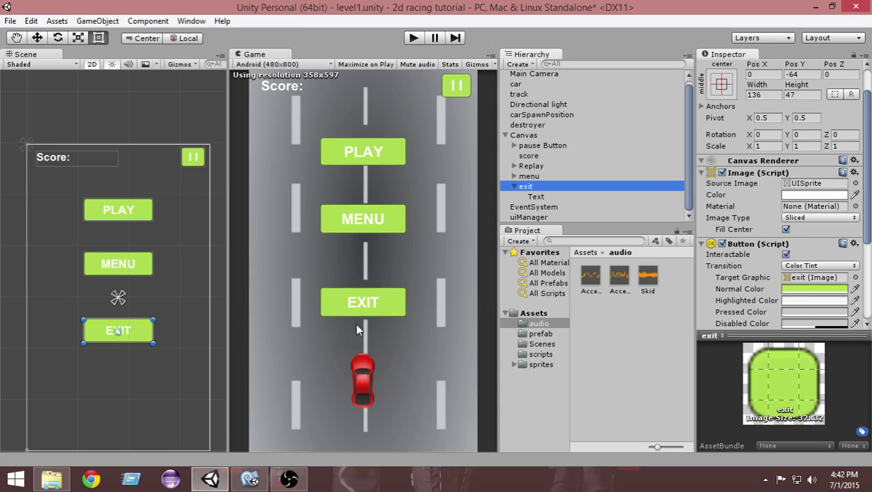
- Bring uiManager.cs forward and insert blank lines below Pause()'s closing brace
left_click(252, 480)
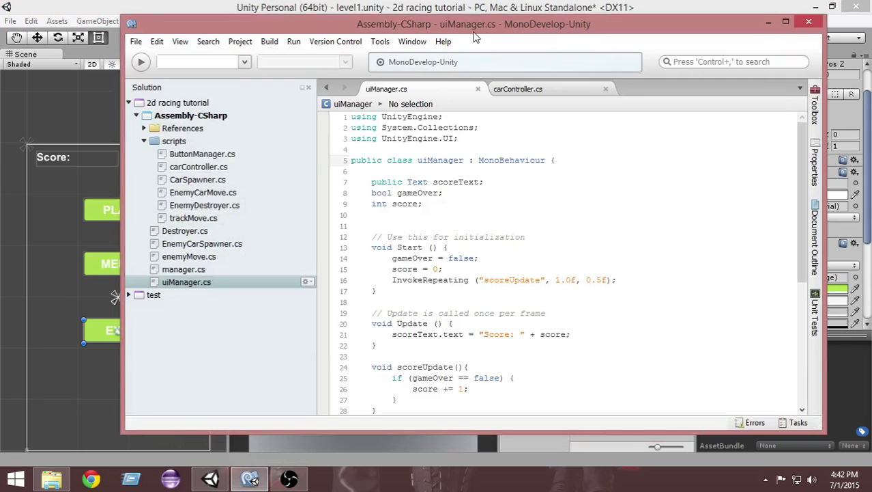
left_click_drag(482, 27, 487, 17)
left_click(535, 161)
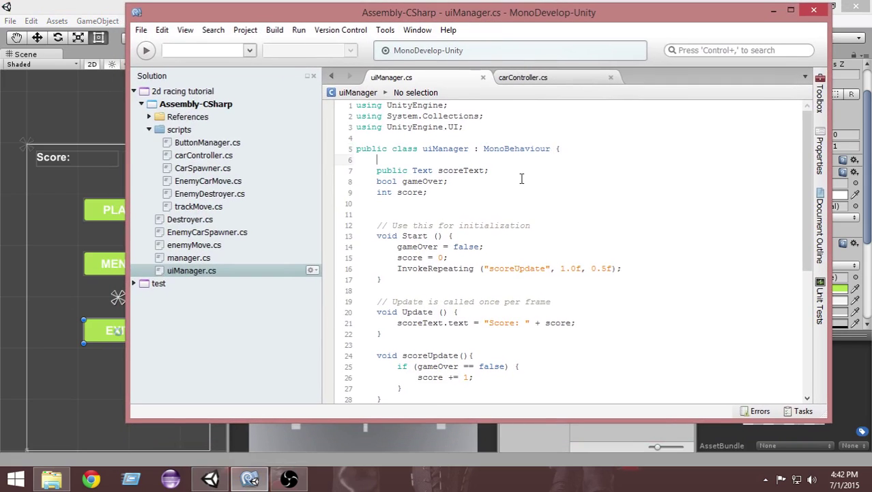
scroll(522, 178, "down", 7)
left_click(440, 368)
left_click(418, 374)
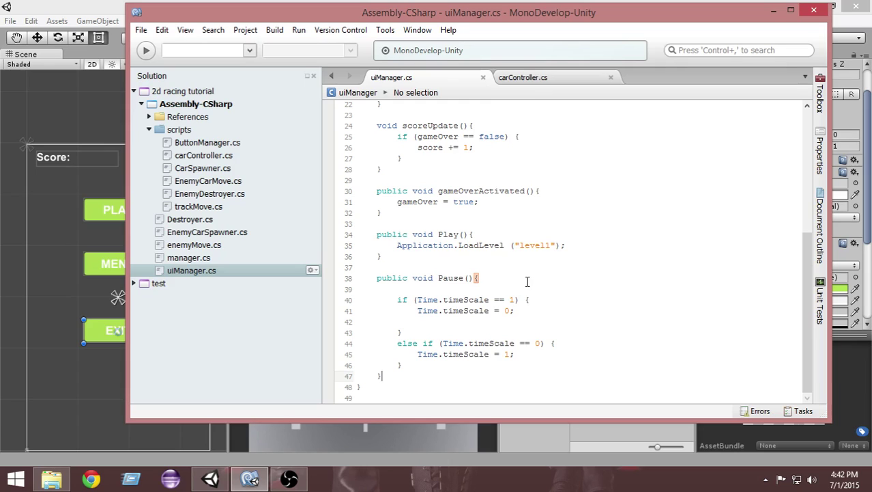
key("Return")
key("Return")
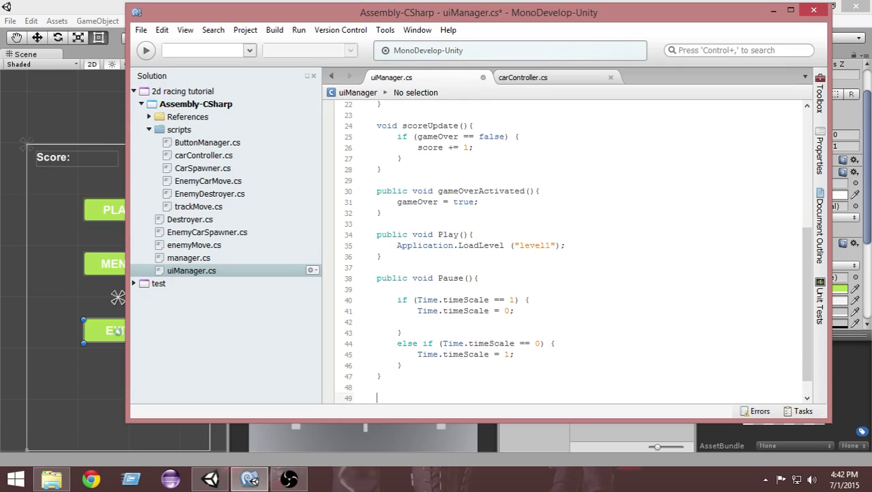
scroll(539, 259, "down", 1)
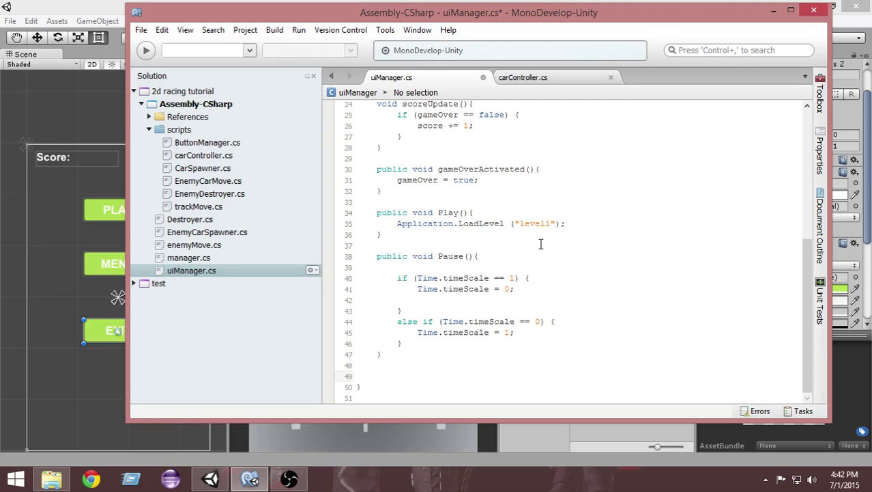
- Write public void Replay() calling Application.LoadLevel(Application.loadedLevel) and save the script
type("public")
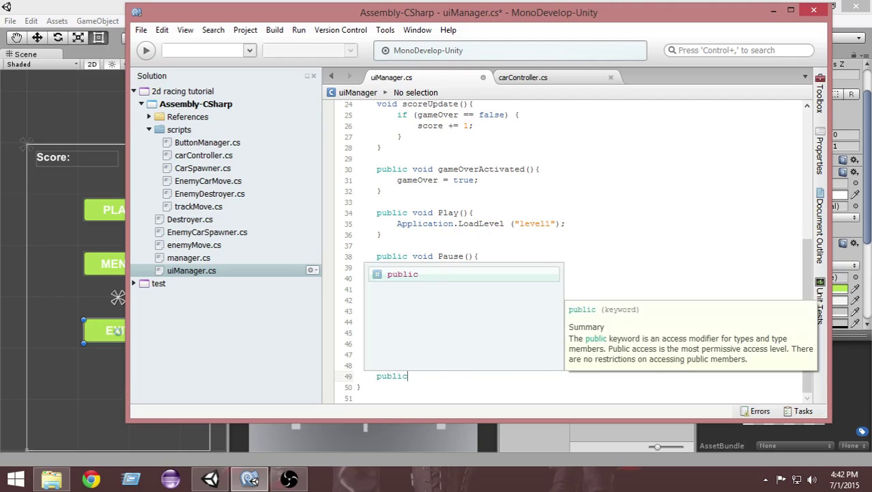
type(" void ")
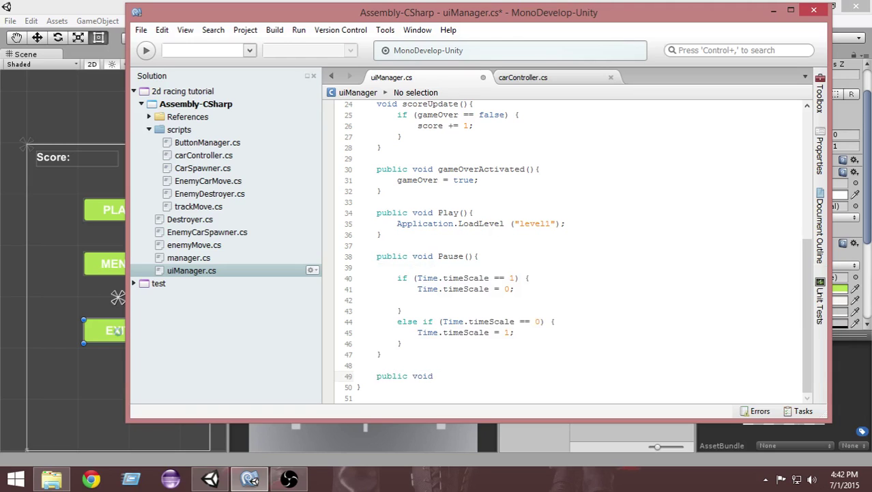
type("Replay(){")
key("Return")
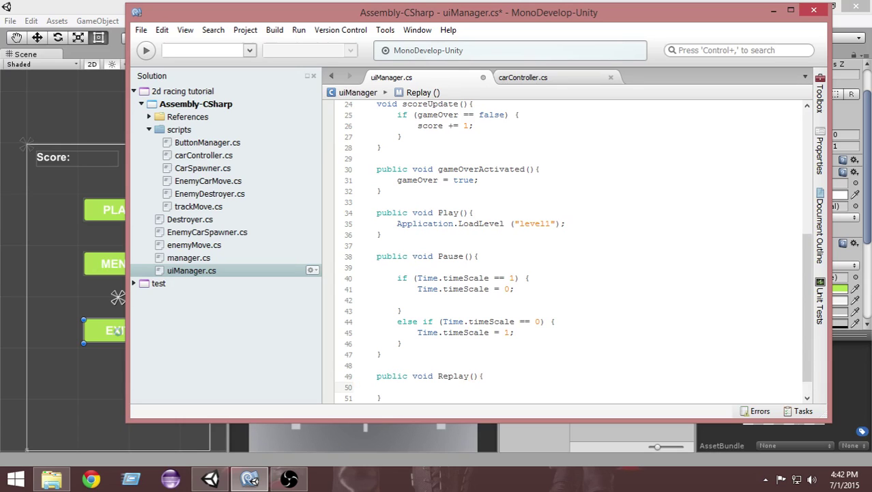
type("Application.Lo")
key("Return")
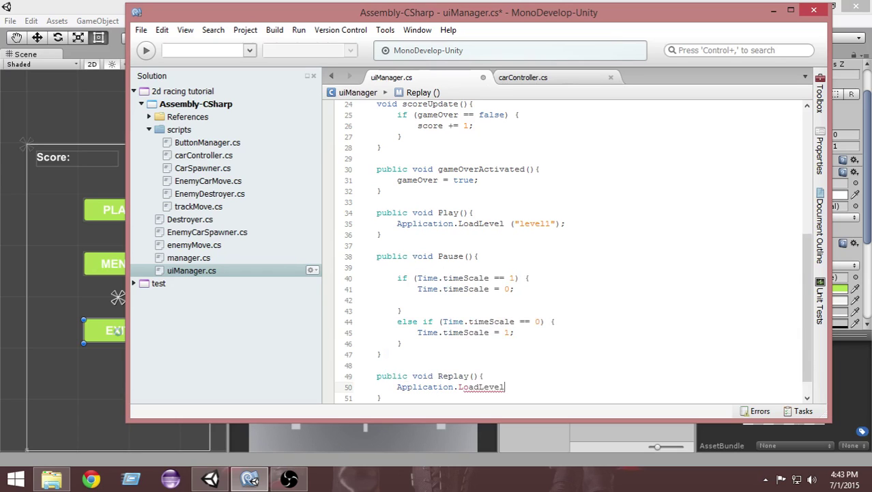
type("(")
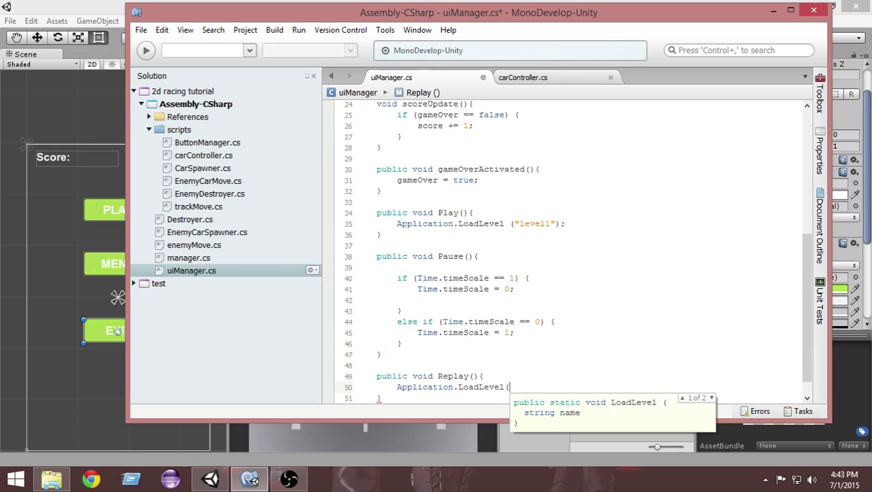
type("loa")
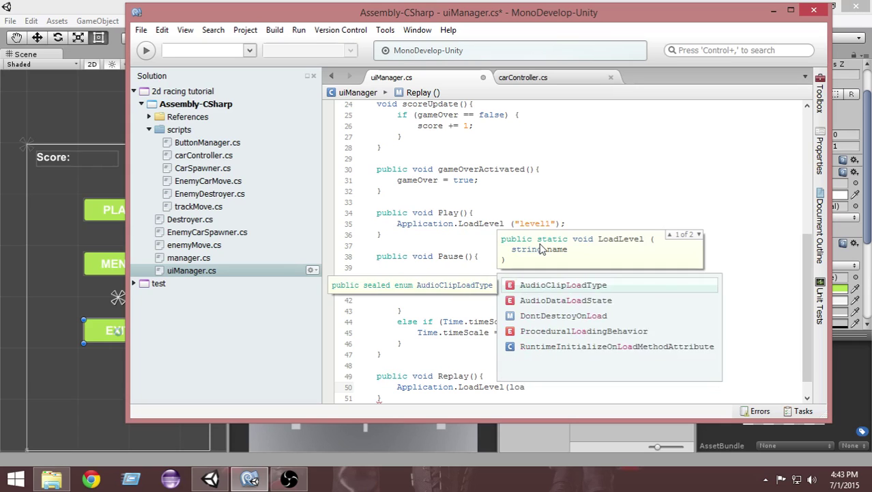
key("BackSpace")
key("BackSpace")
key("BackSpace")
type("Application.loa")
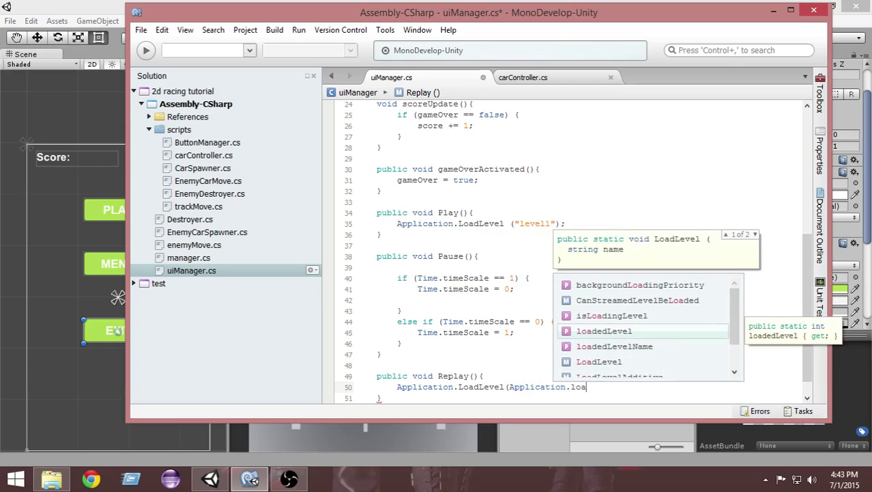
key("Return")
type(");")
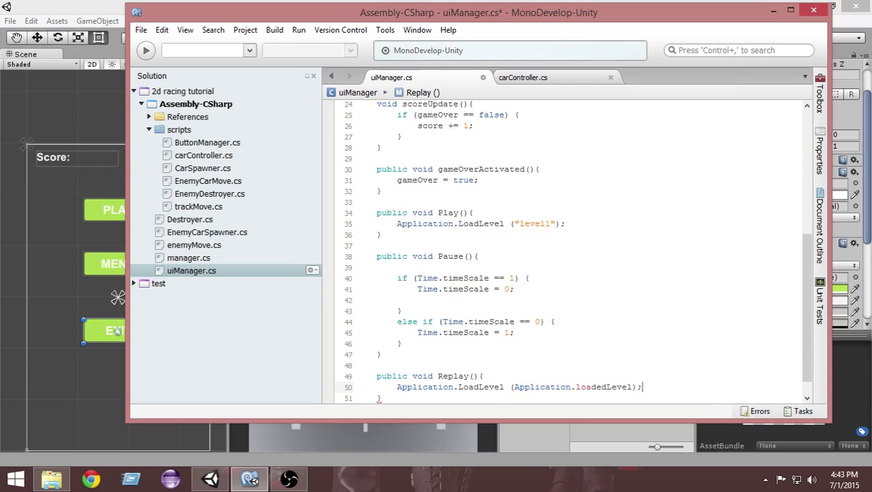
key("ctrl+s")
scroll(601, 233, "down", 1)
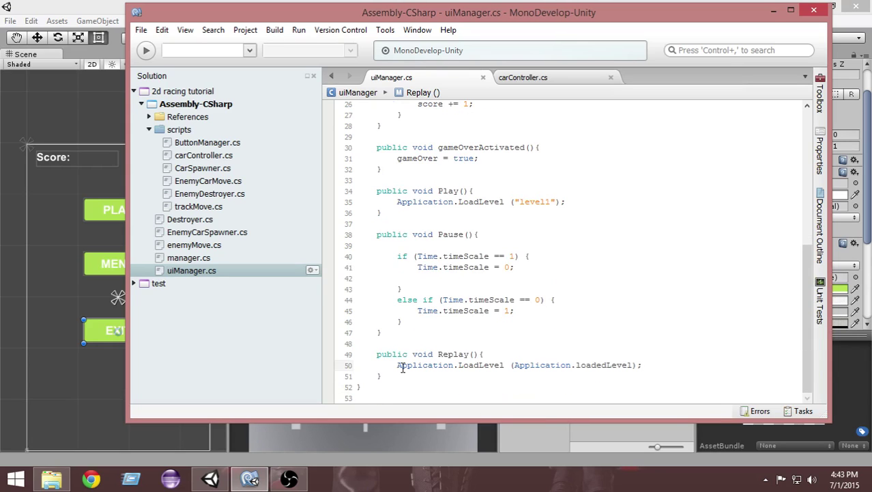
- Highlight the Application.LoadLevel(Application.loadedLevel) call in Replay() to explain its parts
left_click_drag(397, 365, 501, 368)
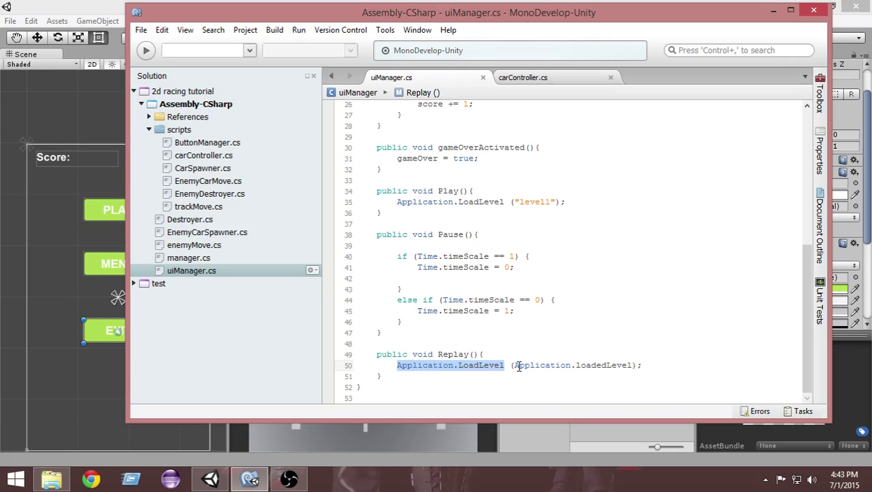
mouse_move(516, 367)
left_mouse_down()
mouse_move(639, 364)
mouse_move(514, 367)
left_mouse_up()
left_click(517, 378)
left_click_drag(398, 367, 515, 368)
- Clear the code highlight and move MonoDevelop aside to reveal Unity's Game view and Hierarchy
left_click(639, 366)
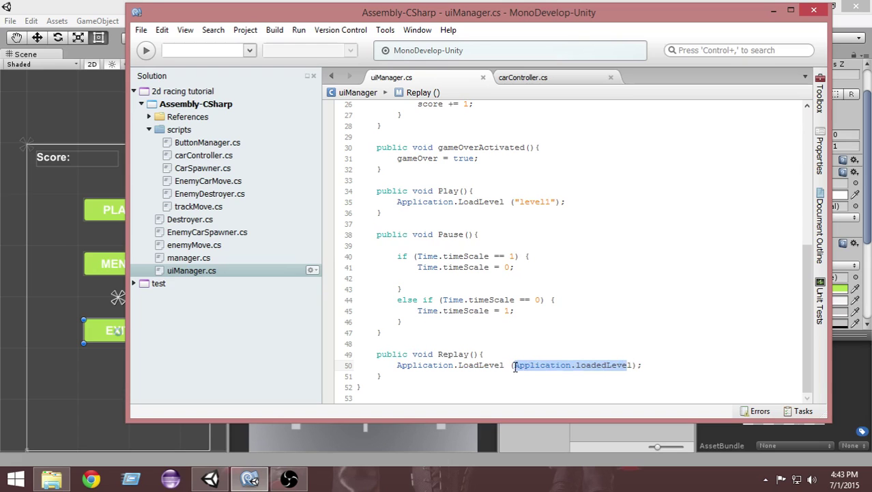
left_click(637, 366)
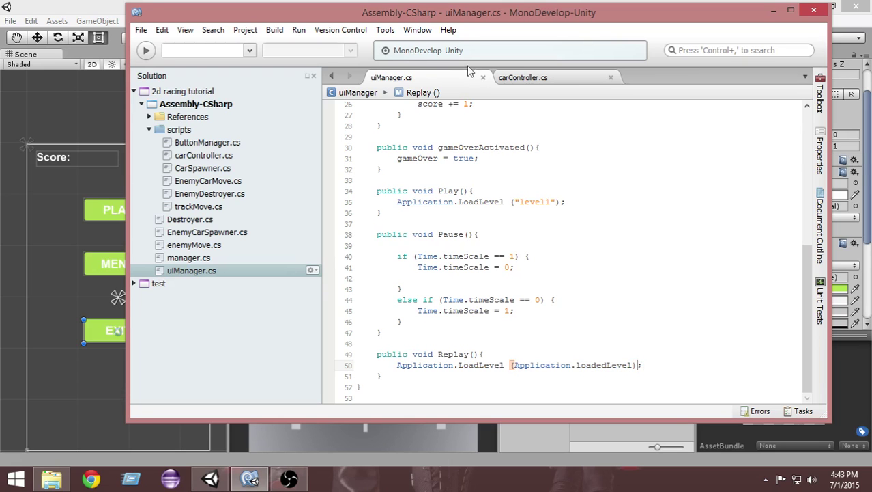
left_click_drag(465, 12, 602, 261)
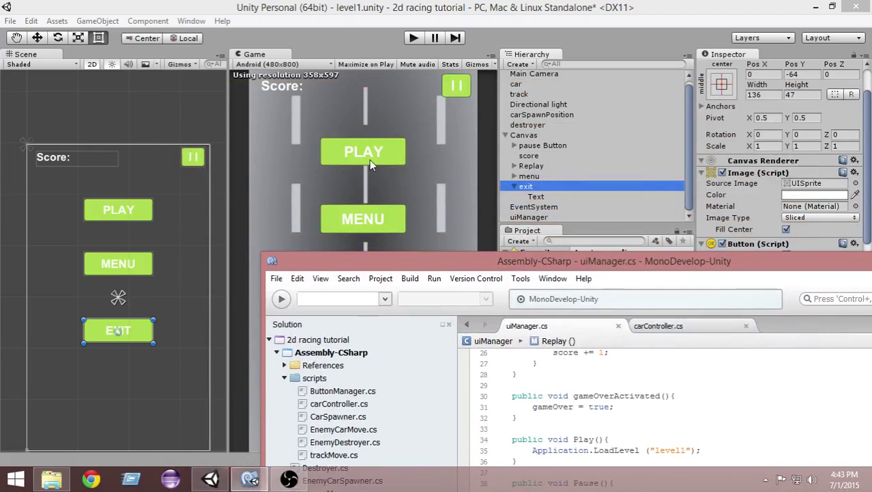